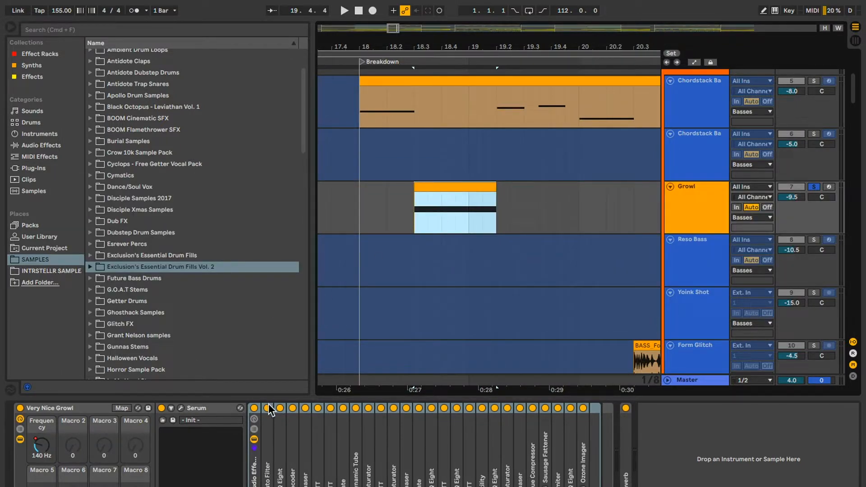
# Switch off every effect after Serum on the Growl track and audition the dry patch with the Serum window open
pyautogui.click(254, 408)
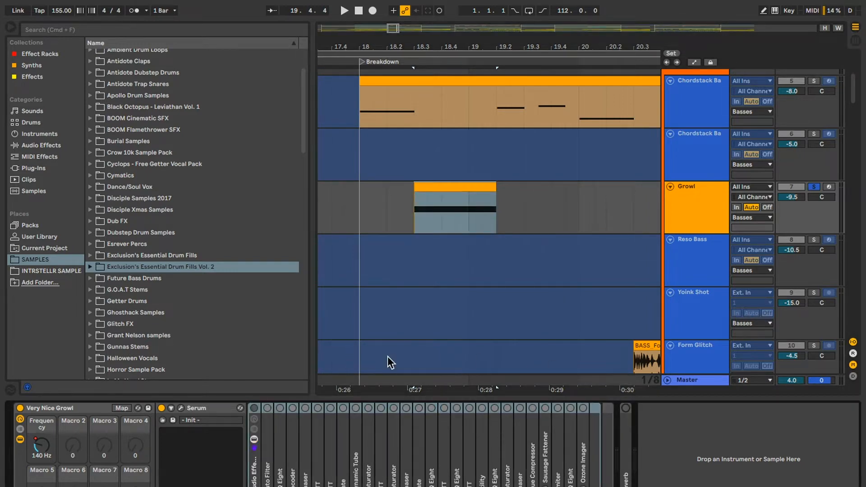
pyautogui.click(180, 407)
pyautogui.moveTo(507, 78); pyautogui.dragTo(345, 41)
pyautogui.press('space')
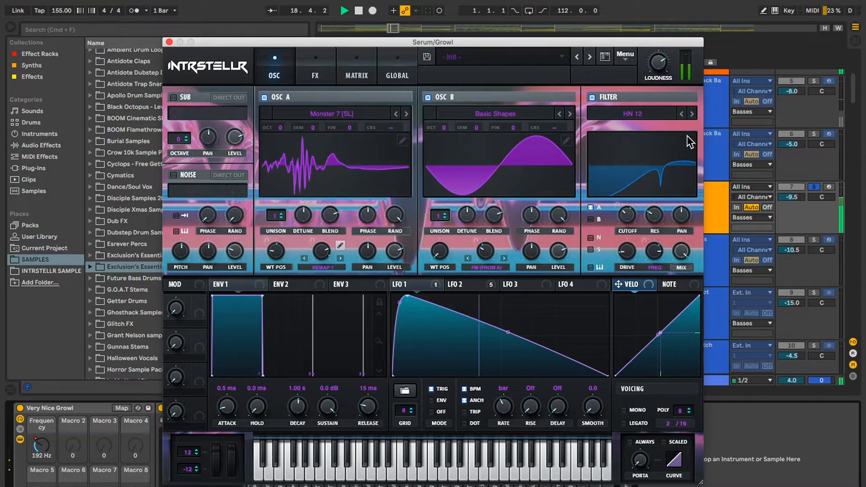
pyautogui.press('space')
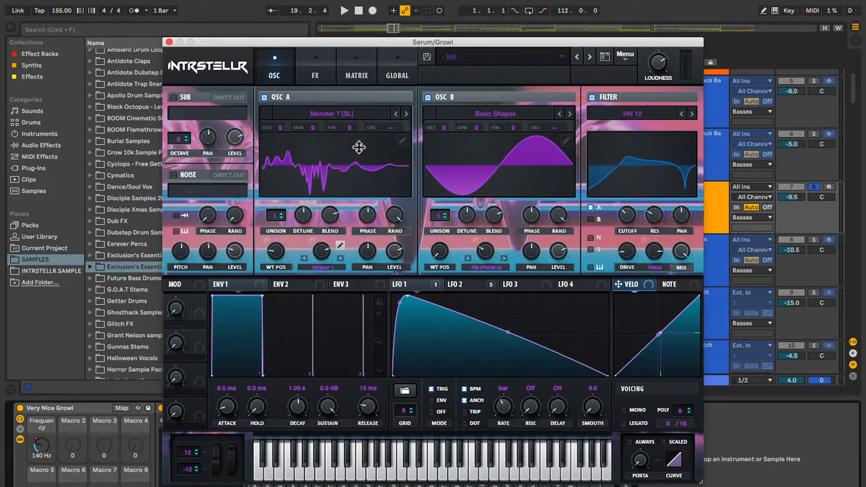
# Examine the LFO 2 and LFO 1 shapes and modulation assignments in Serum while auditioning the patch
pyautogui.click(480, 289)
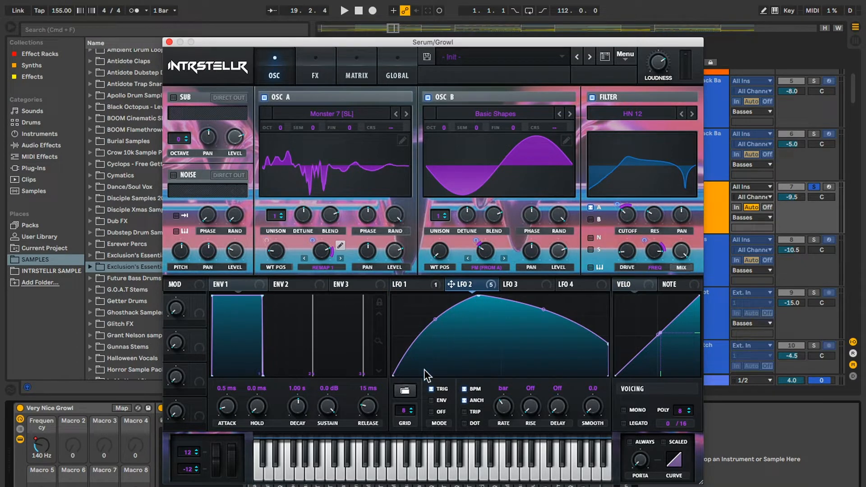
pyautogui.moveTo(481, 286)
pyautogui.press('space')
pyautogui.press('space')
pyautogui.click(402, 284)
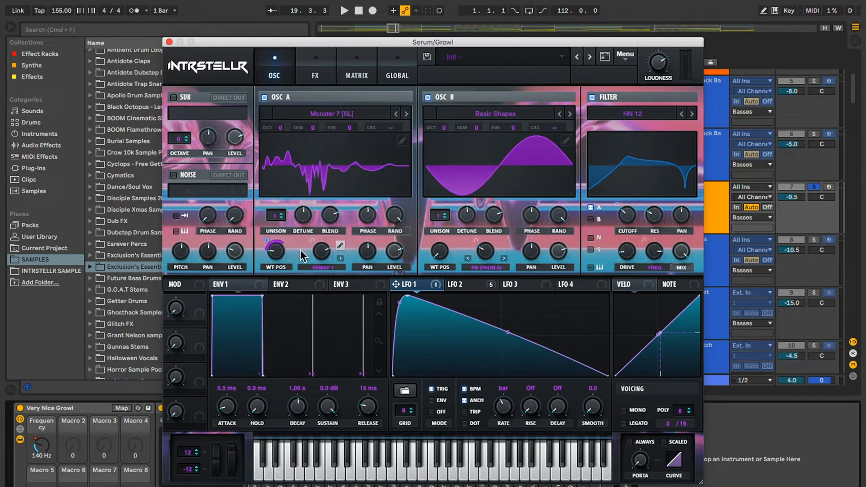
# Enable the Hyper/Dimension, Distortion and OTT effects in Serum
pyautogui.click(321, 74)
pyautogui.click(176, 101)
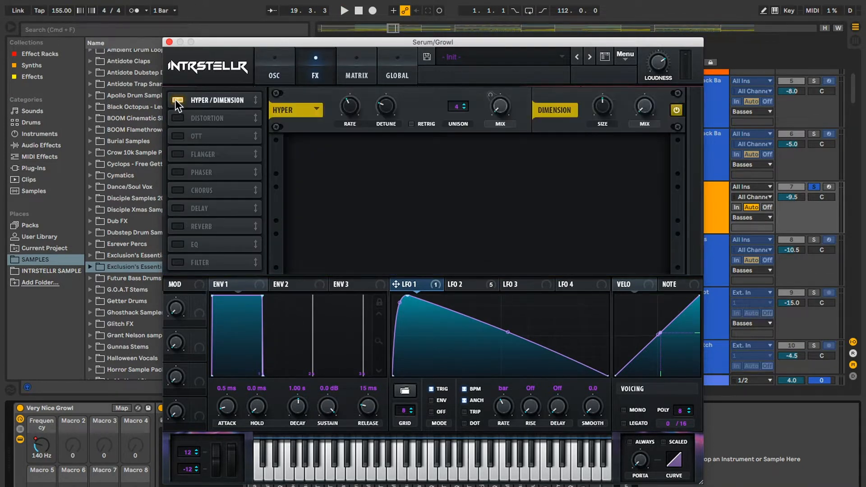
pyautogui.click(179, 118)
pyautogui.click(178, 136)
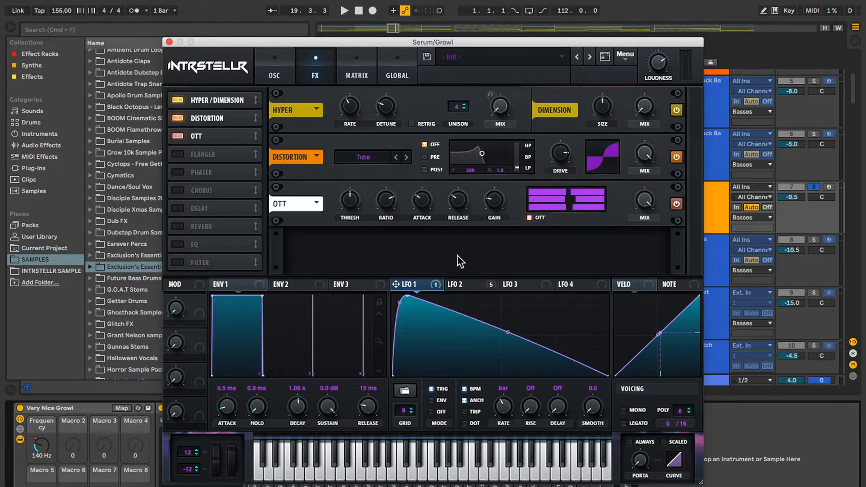
# Check LFO 2's modulation of the Hyper mix, then close Serum and audition the growl
pyautogui.click(467, 285)
pyautogui.moveTo(469, 285); pyautogui.dragTo(499, 106)
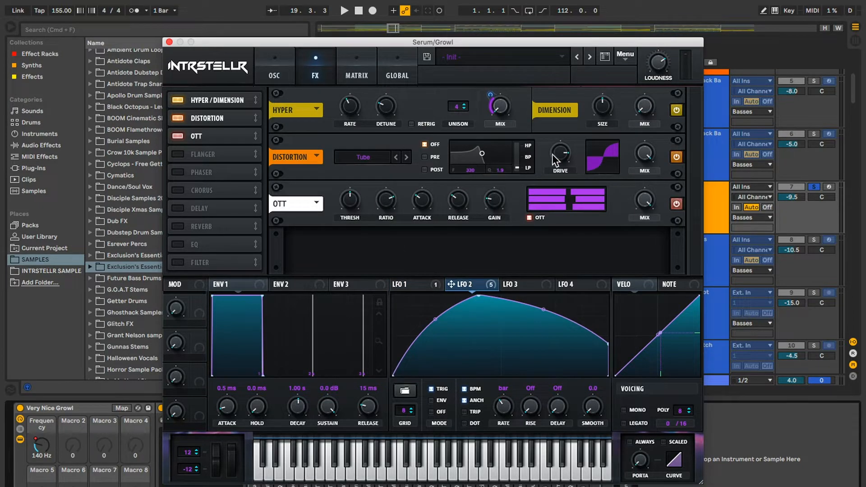
pyautogui.click(407, 282)
pyautogui.click(169, 42)
pyautogui.press('space')
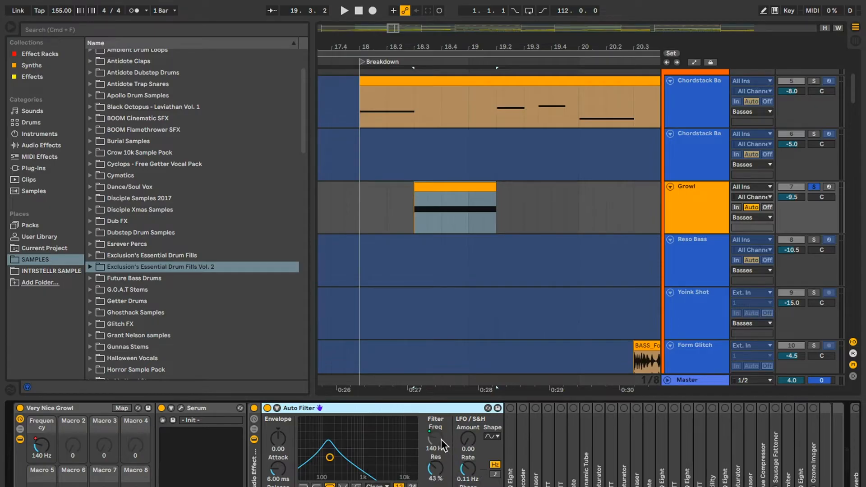
# Show the automation of the rack's Frequency macro on the Growl track
pyautogui.click(41, 448)
pyautogui.press('a')
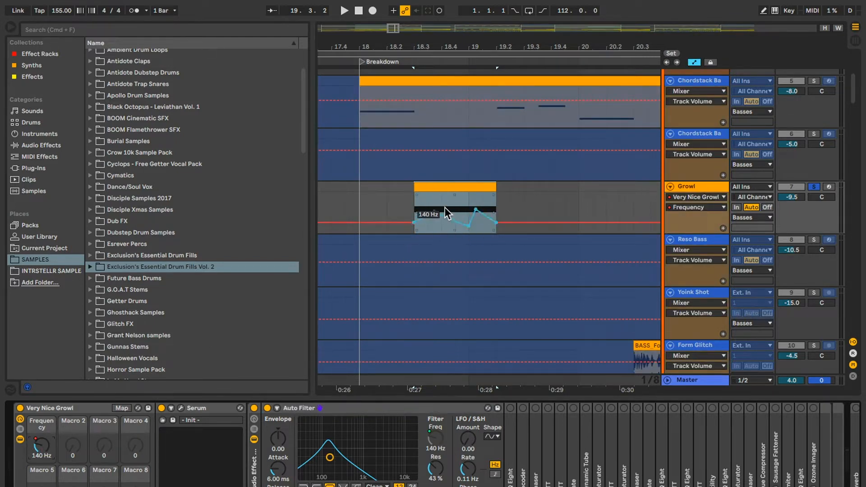
pyautogui.press('space')
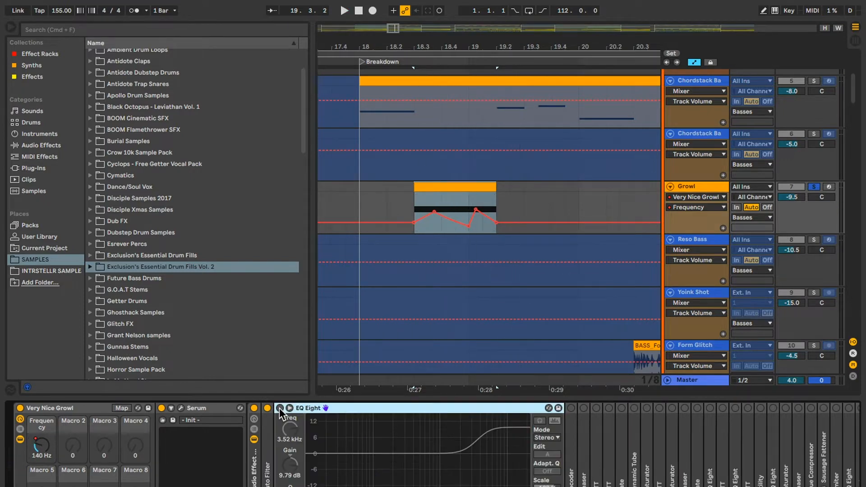
# Switch on the EQ Eight and Vocoder after the Auto Filter, unfolding the Vocoder to view its settings
pyautogui.click(279, 408)
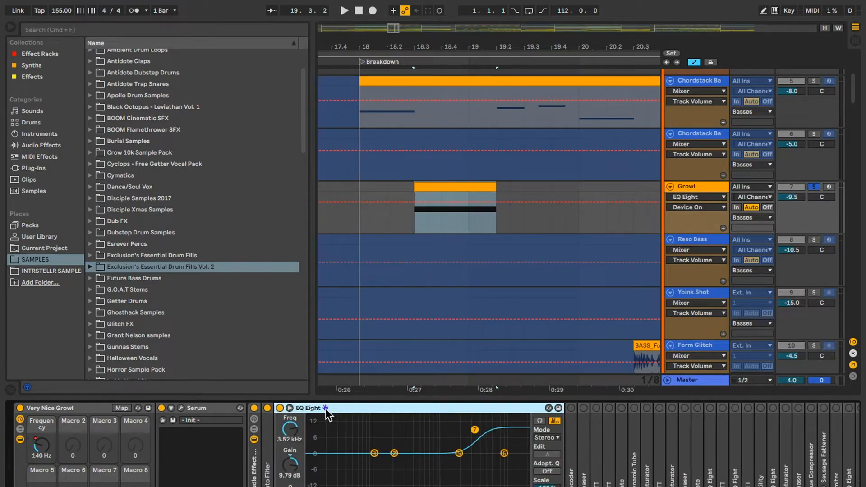
pyautogui.doubleClick(326, 408)
pyautogui.click(296, 407)
pyautogui.doubleClick(294, 420)
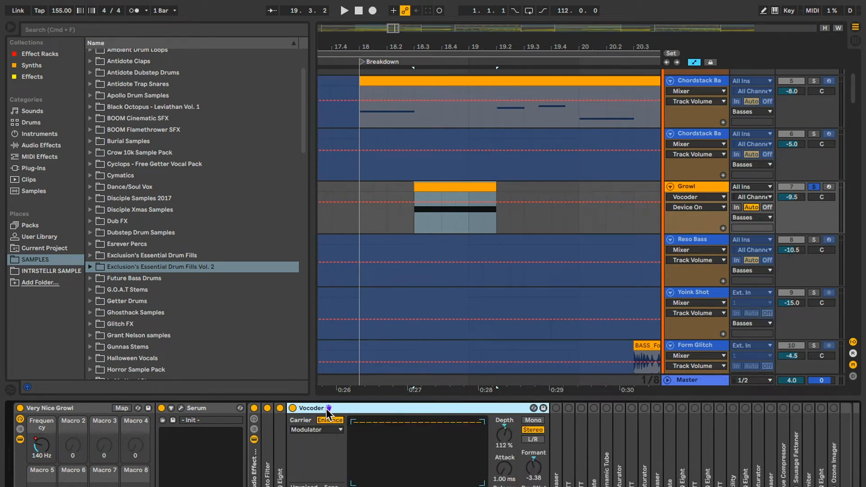
pyautogui.doubleClick(325, 409)
# Switch on the Phaser and the two OTT devices after the Vocoder and audition the growl
pyautogui.click(306, 409)
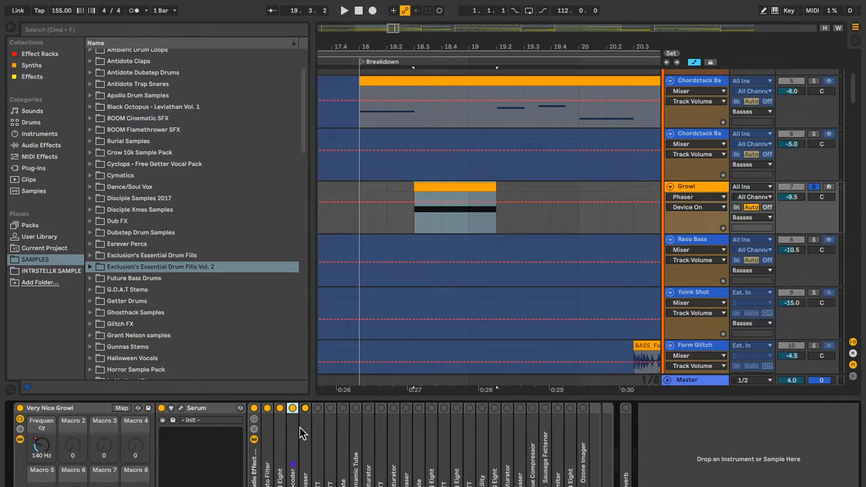
pyautogui.click(317, 408)
pyautogui.click(330, 407)
pyautogui.press('space')
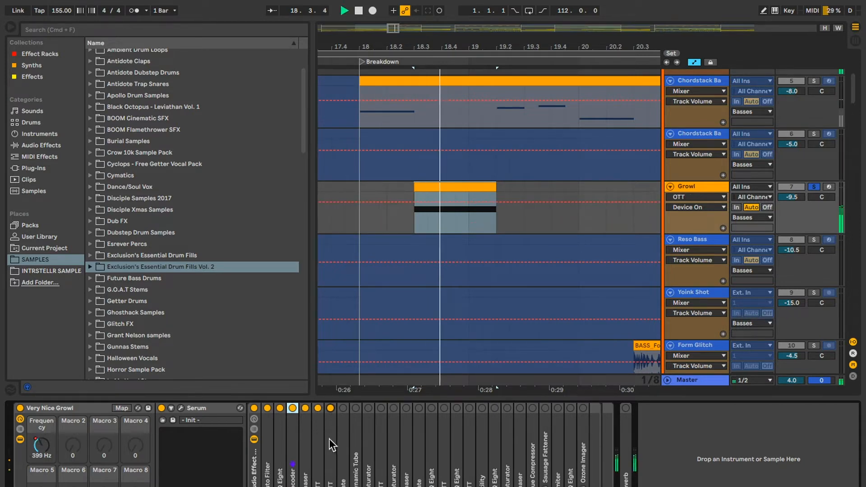
pyautogui.press('space')
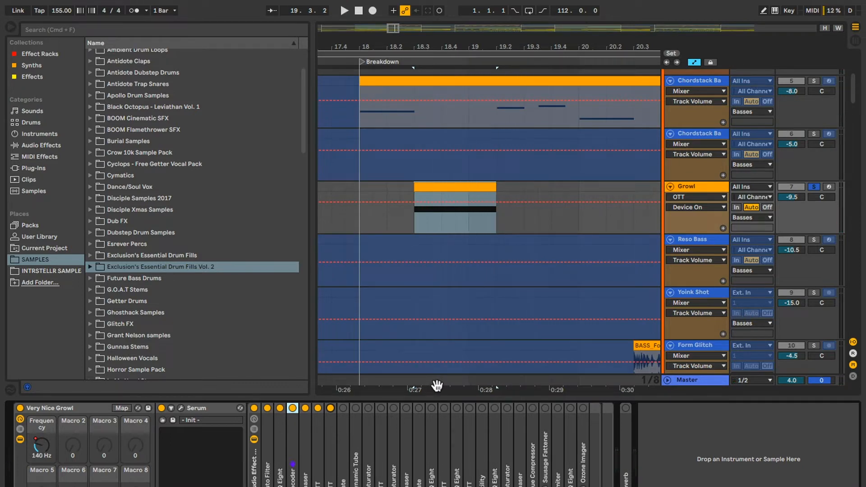
# Switch on the first Gate and the Dynamic Tube, unfolding each to view its settings and folding it again
pyautogui.doubleClick(344, 431)
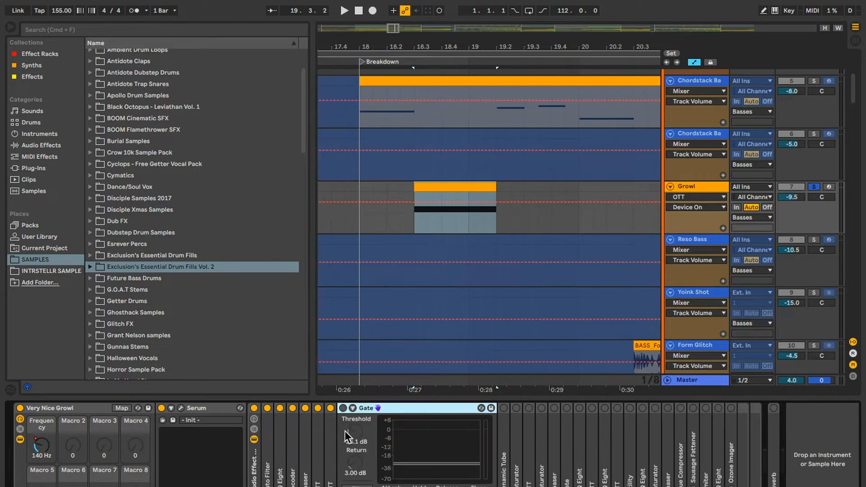
pyautogui.doubleClick(370, 410)
pyautogui.click(344, 408)
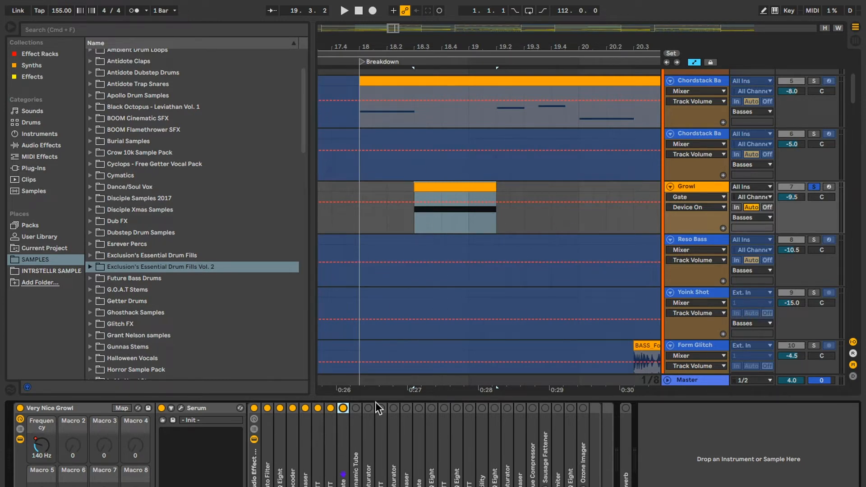
pyautogui.click(358, 444)
pyautogui.doubleClick(357, 442)
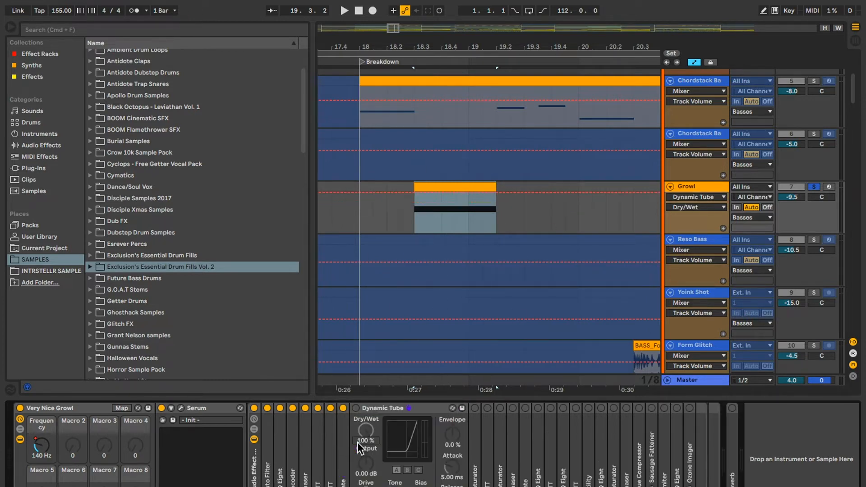
pyautogui.click(356, 408)
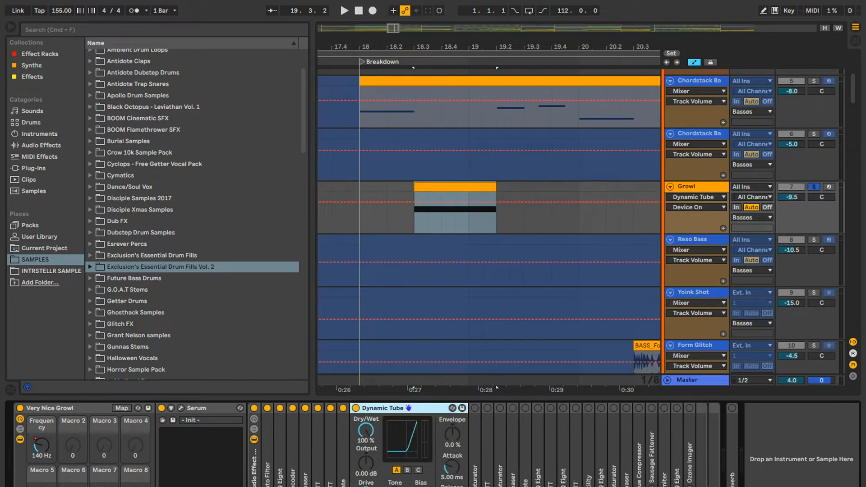
pyautogui.doubleClick(388, 408)
# Switch on the Saturator, OTT and second Saturator after the Dynamic Tube and audition the growl
pyautogui.click(368, 408)
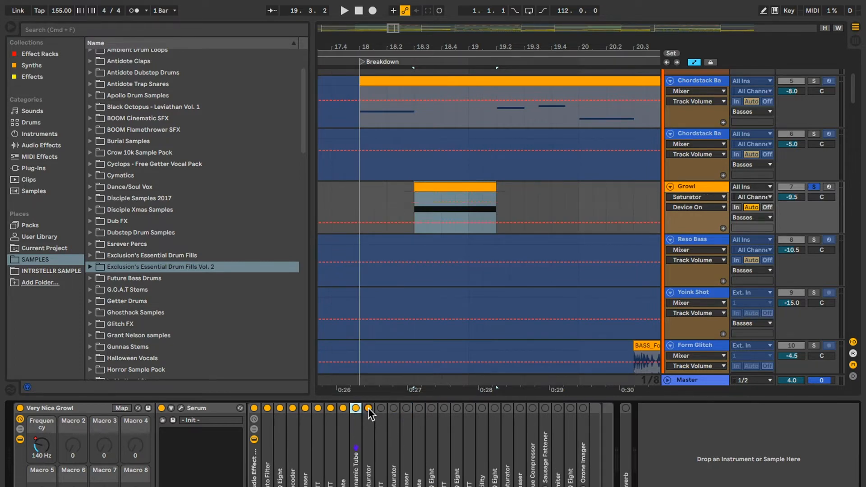
pyautogui.click(381, 408)
pyautogui.click(393, 408)
pyautogui.press('space')
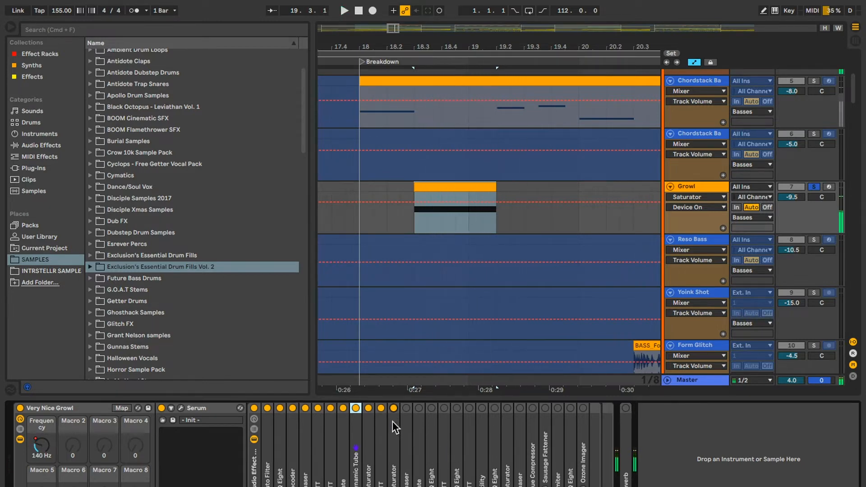
# Switch on the Phaser and Gate that follow the second Saturator, auditioning the Phaser's effect
pyautogui.click(406, 407)
pyautogui.press('space')
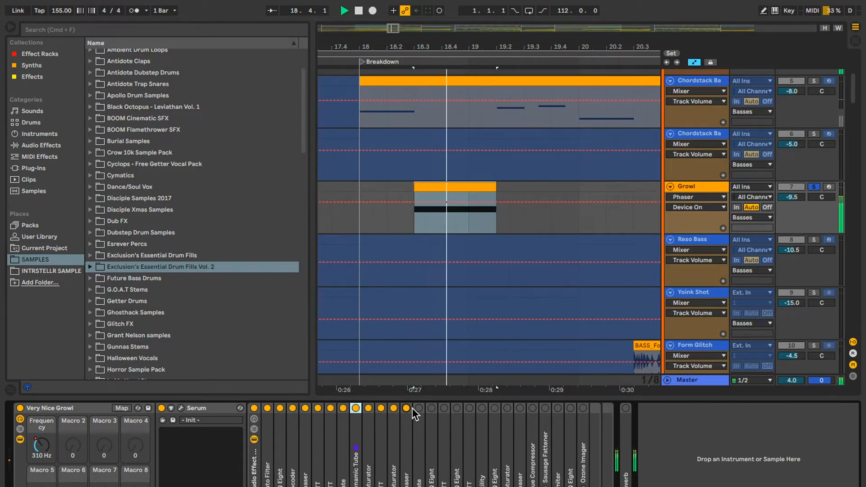
pyautogui.press('space')
pyautogui.click(421, 407)
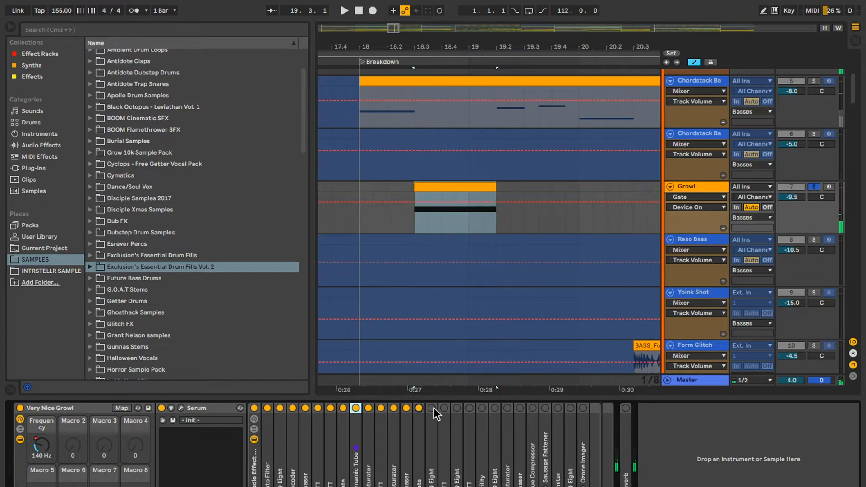
# Switch on the EQ Eight after the second Gate, view its curve and audition the growl
pyautogui.doubleClick(431, 432)
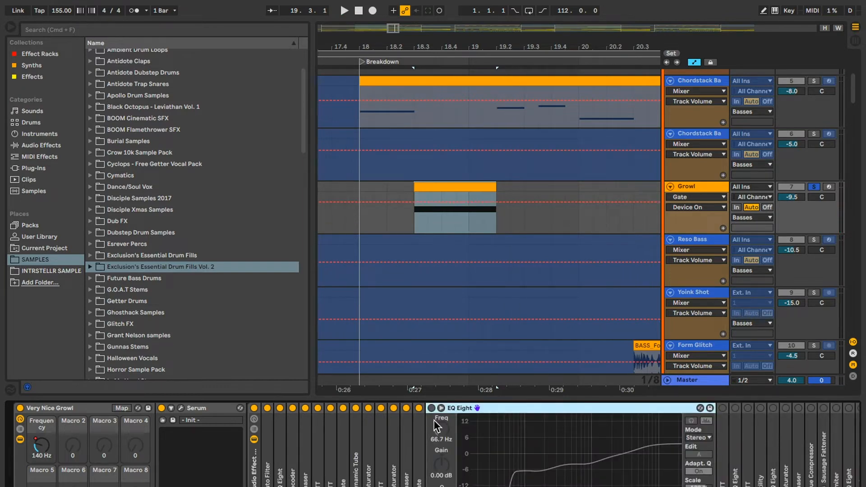
pyautogui.click(431, 407)
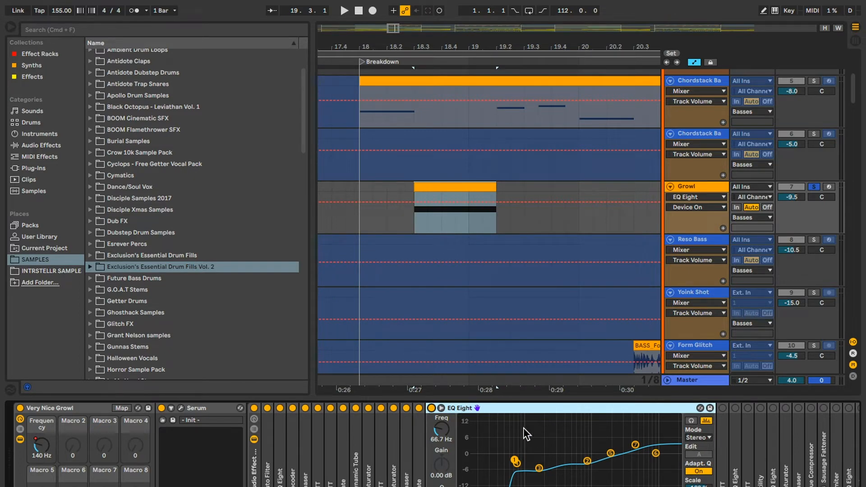
pyautogui.doubleClick(505, 407)
pyautogui.press('space')
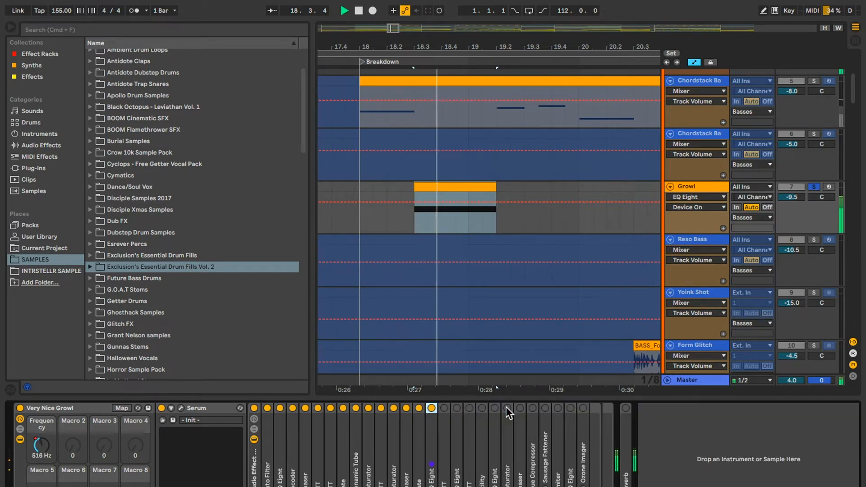
pyautogui.press('space')
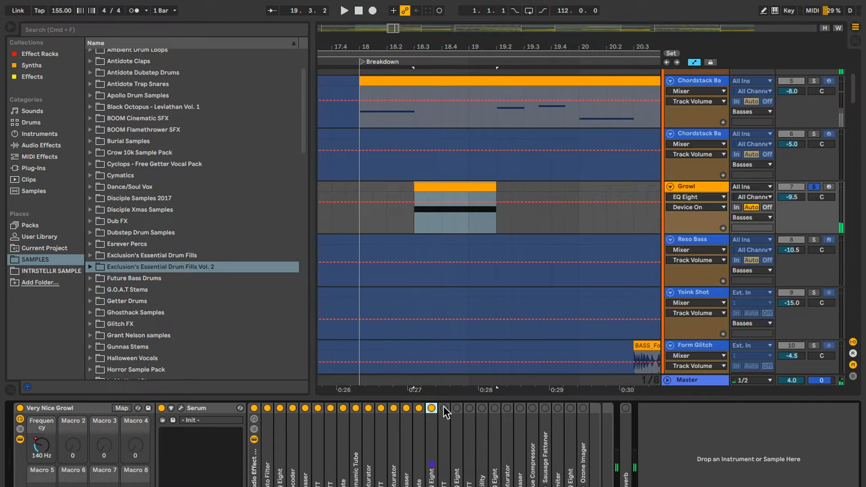
# Switch on the OTT and EQ Eight that come after the second EQ Eight and view the new EQ curve
pyautogui.click(444, 408)
pyautogui.click(457, 408)
pyautogui.doubleClick(453, 447)
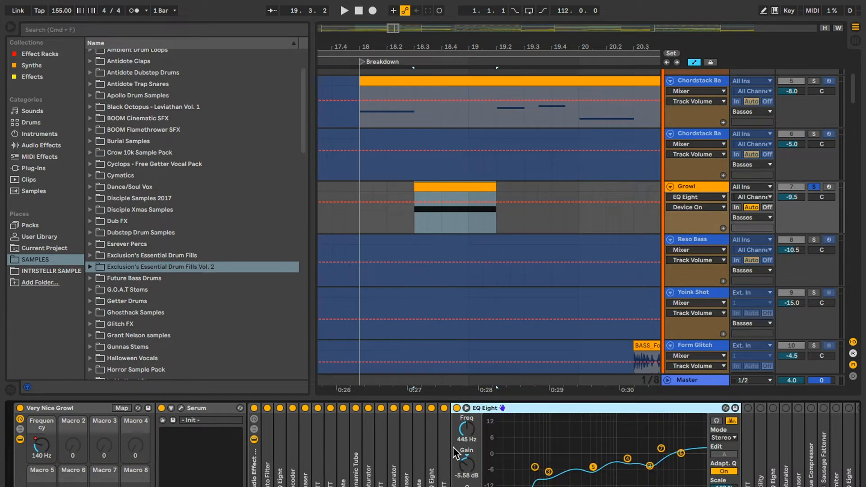
pyautogui.doubleClick(495, 407)
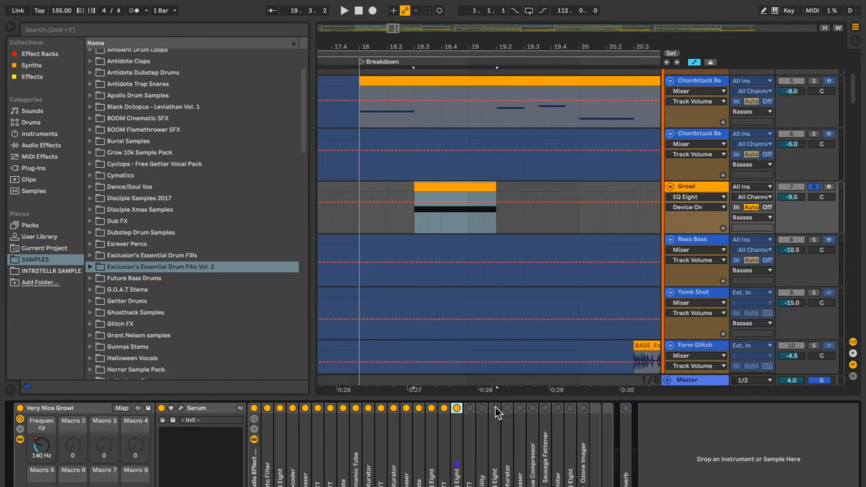
# Switch on the OTT and Utility after the third EQ Eight, unfolding the Utility to view its settings
pyautogui.click(470, 408)
pyautogui.doubleClick(478, 435)
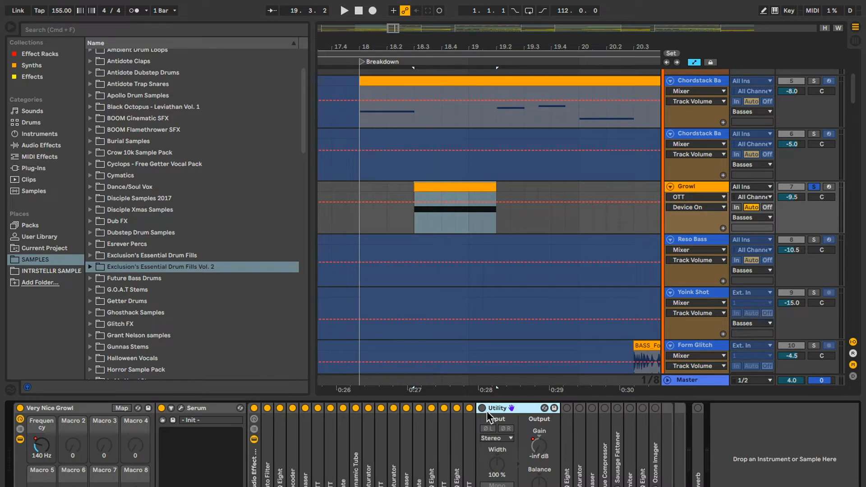
pyautogui.click(483, 408)
pyautogui.doubleClick(515, 410)
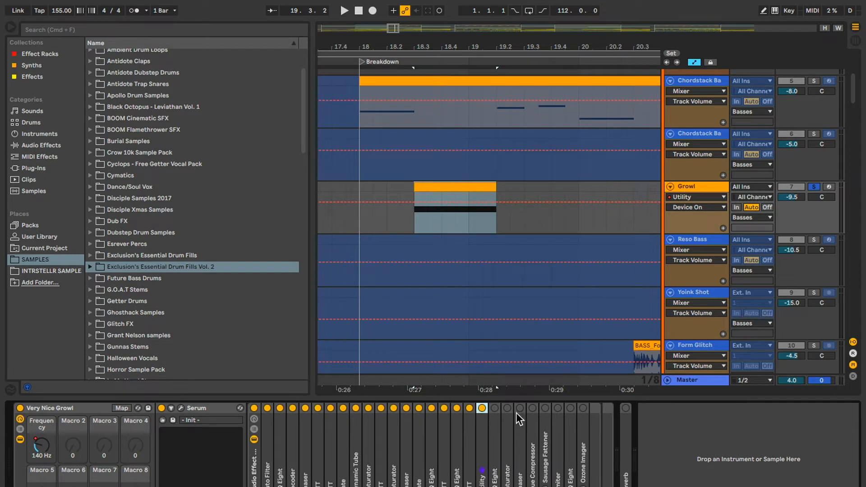
# Switch on the EQ Eight, Saturator and Phaser after the Utility, viewing the EQ curve and the Phaser settings
pyautogui.doubleClick(498, 438)
pyautogui.click(495, 408)
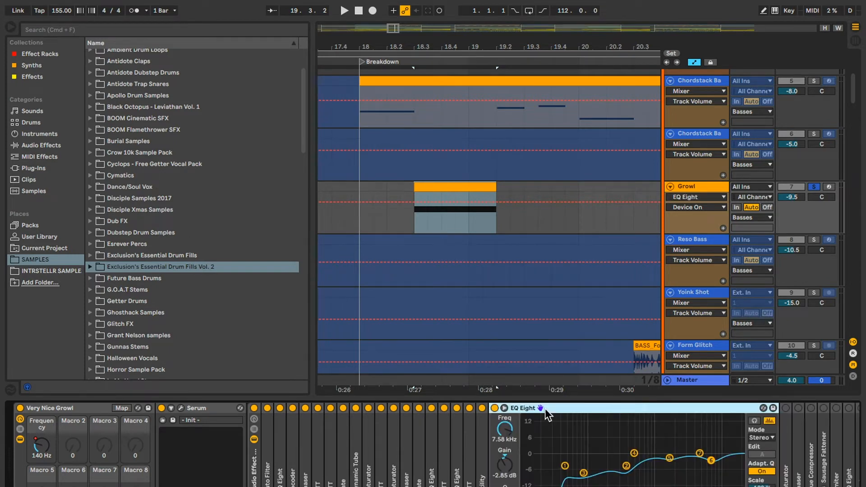
pyautogui.doubleClick(544, 409)
pyautogui.click(508, 408)
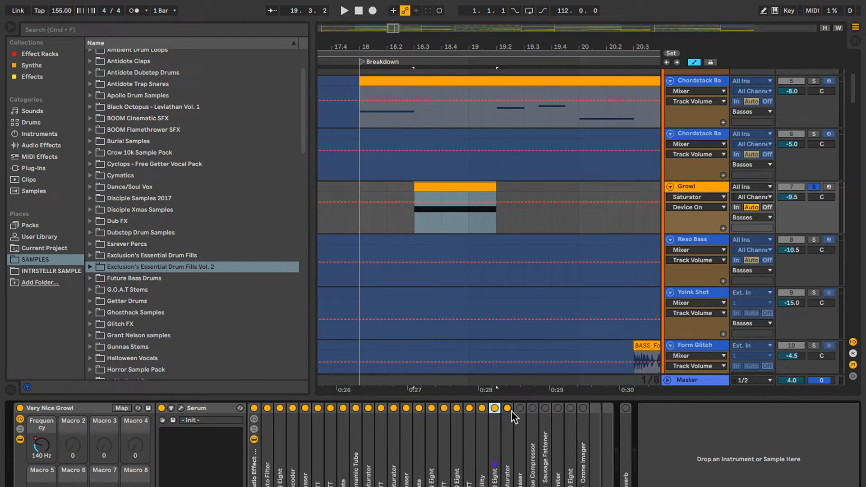
pyautogui.click(520, 408)
pyautogui.doubleClick(521, 416)
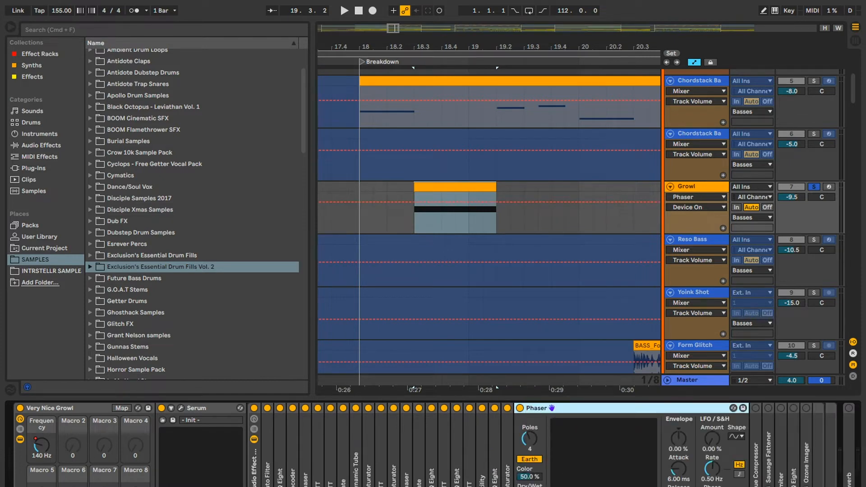
# Switch on the Glue Compressor after the Phaser, view its settings and audition the growl
pyautogui.doubleClick(553, 408)
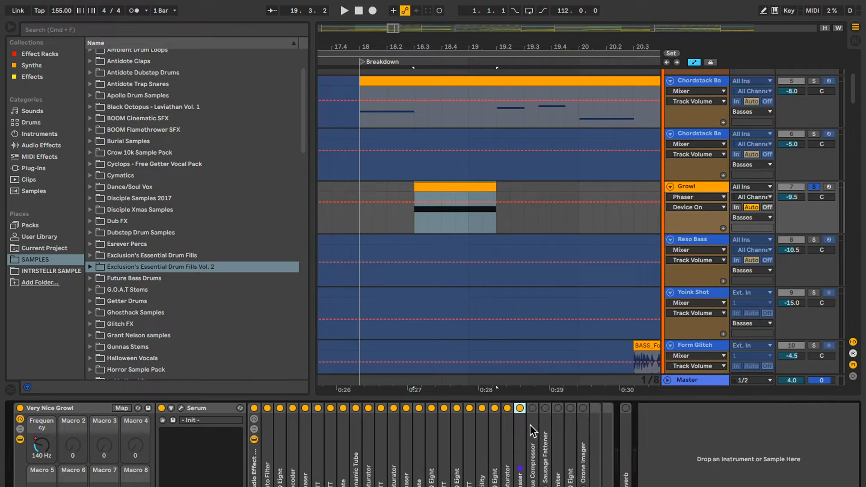
pyautogui.doubleClick(538, 432)
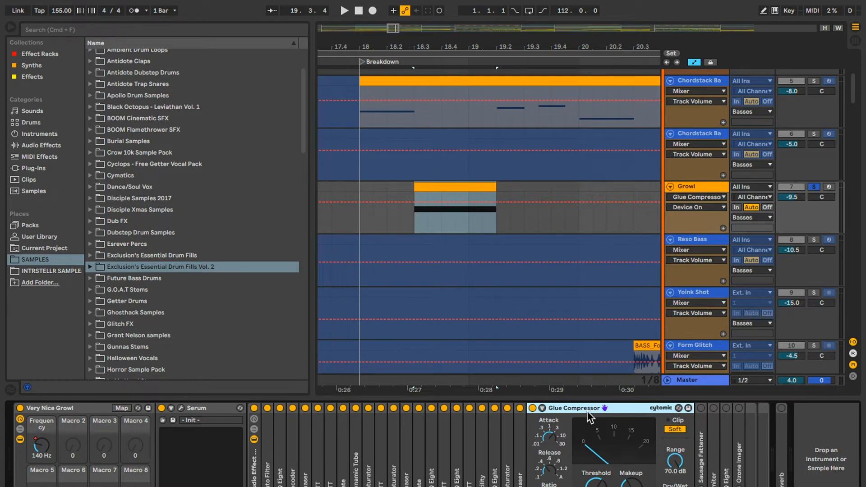
pyautogui.press('space')
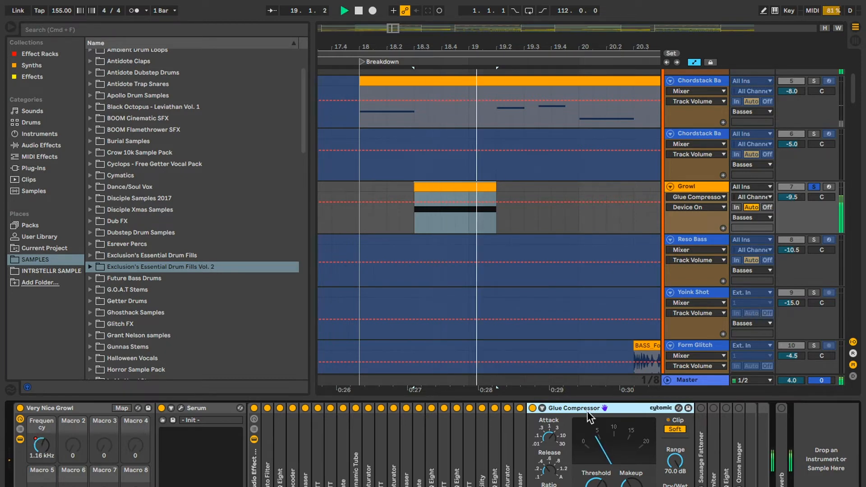
pyautogui.press('space')
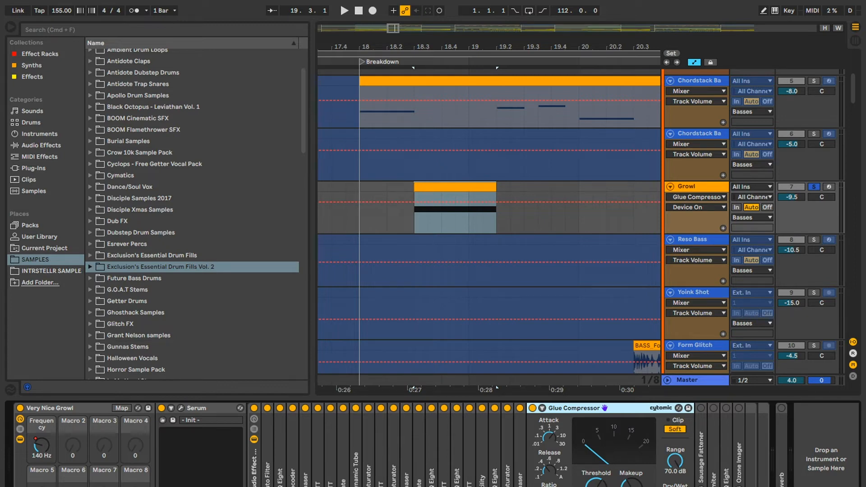
# Switch on the Sausage Fattener and Limiter after the Glue Compressor and view the Limiter settings
pyautogui.doubleClick(590, 408)
pyautogui.doubleClick(555, 429)
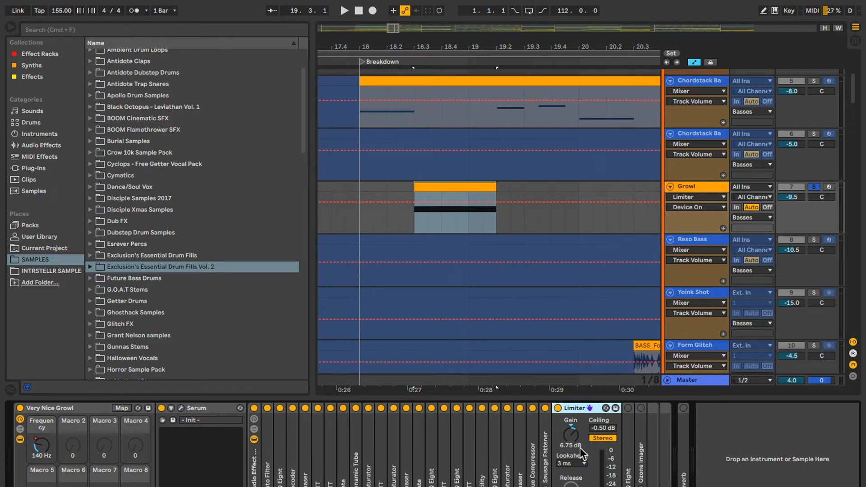
pyautogui.doubleClick(588, 408)
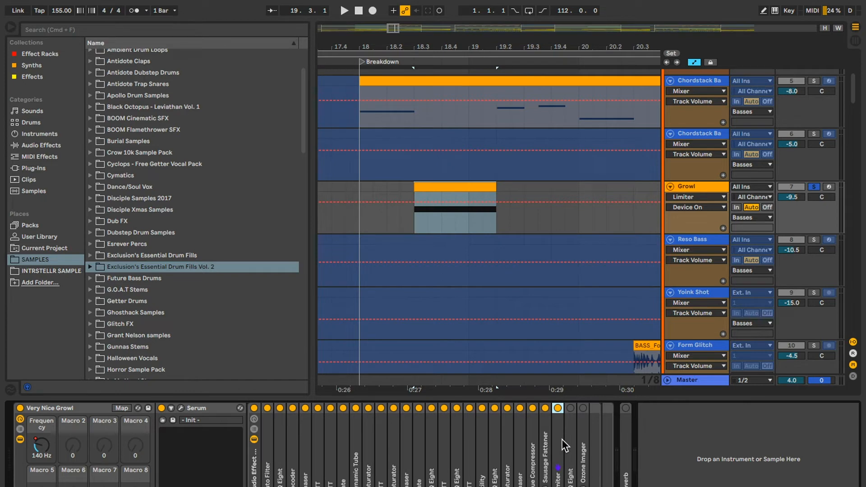
# Switch on the EQ Eight after the Limiter and view its curve
pyautogui.doubleClick(570, 429)
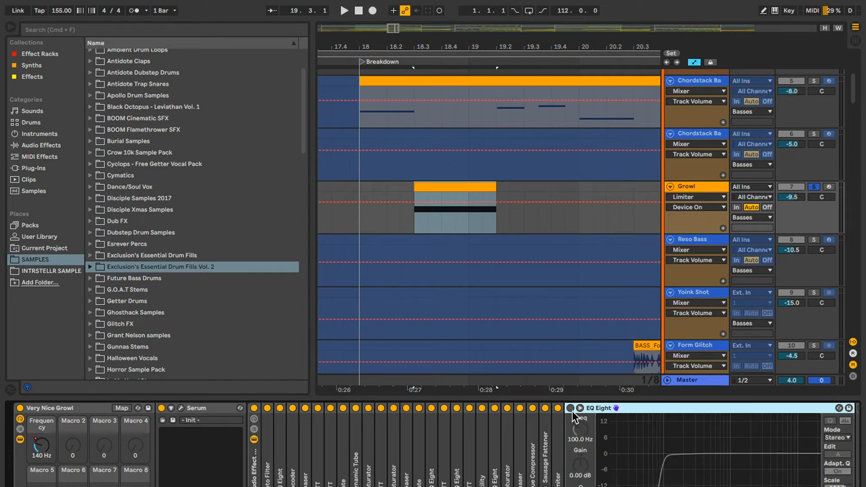
pyautogui.click(571, 409)
pyautogui.doubleClick(582, 408)
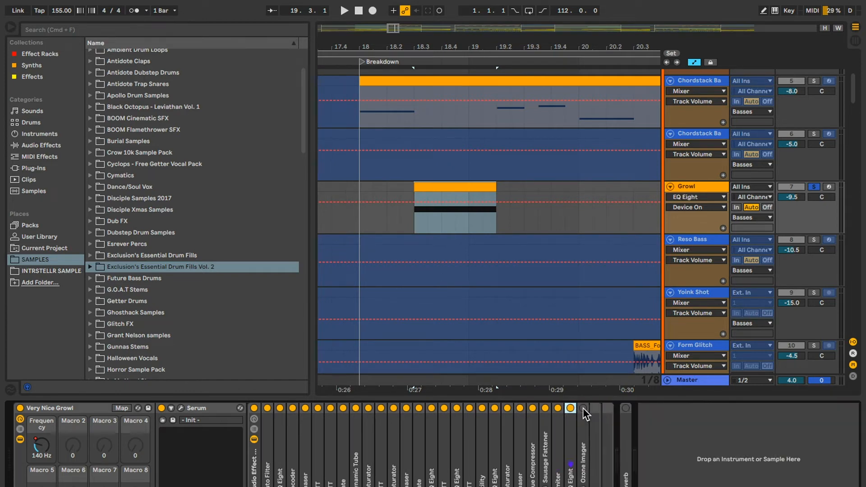
# Switch on the Ozone Imager, viewing its Width and Amount settings, and switch on the Reverb at the end of the chain
pyautogui.click(582, 408)
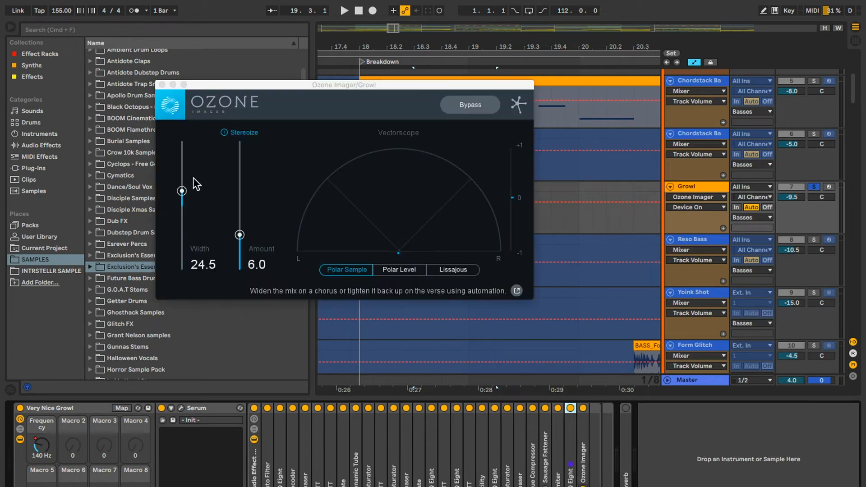
pyautogui.click(162, 85)
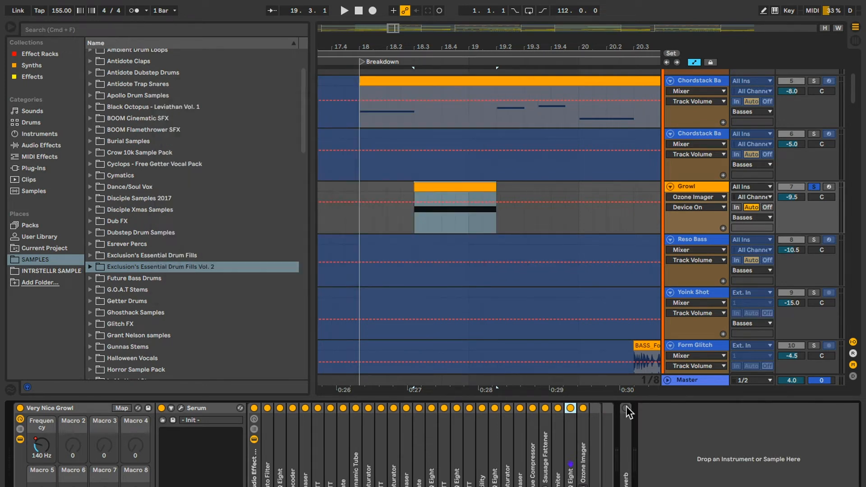
pyautogui.click(626, 408)
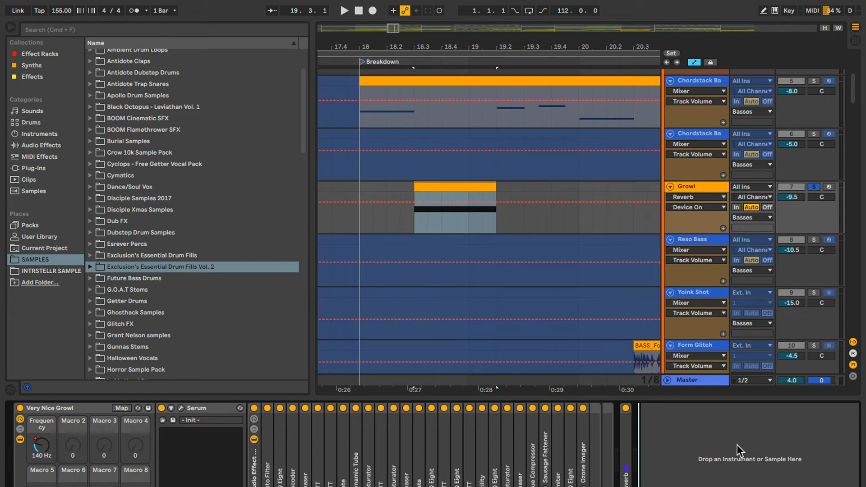
pyautogui.click(625, 407)
pyautogui.click(625, 408)
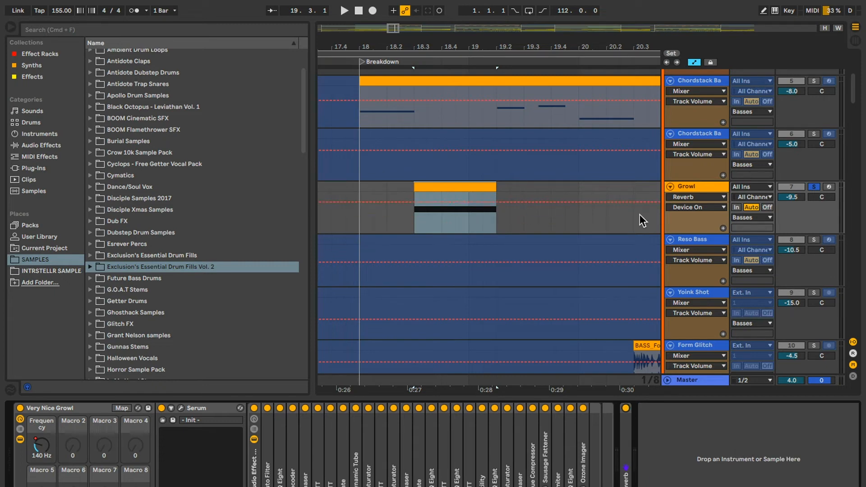
# Freeze the Growl track with its automation hidden and play back the frozen growl clip
pyautogui.press('a')
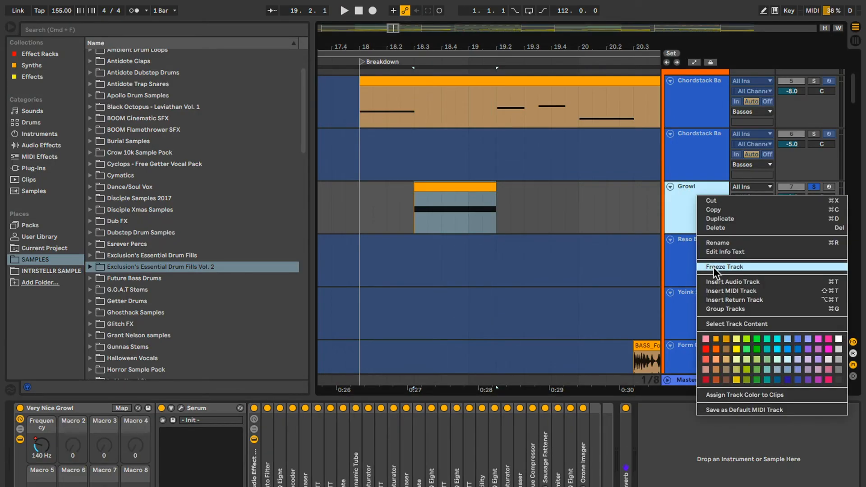
pyautogui.click(713, 267)
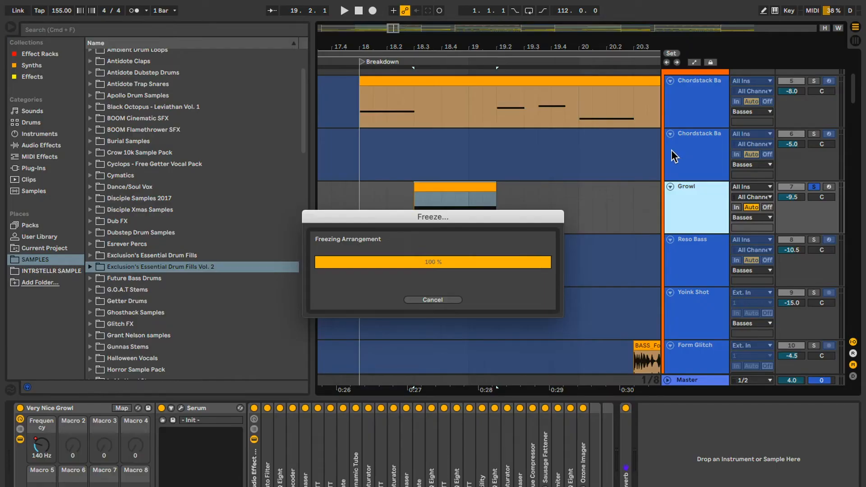
pyautogui.click(465, 185)
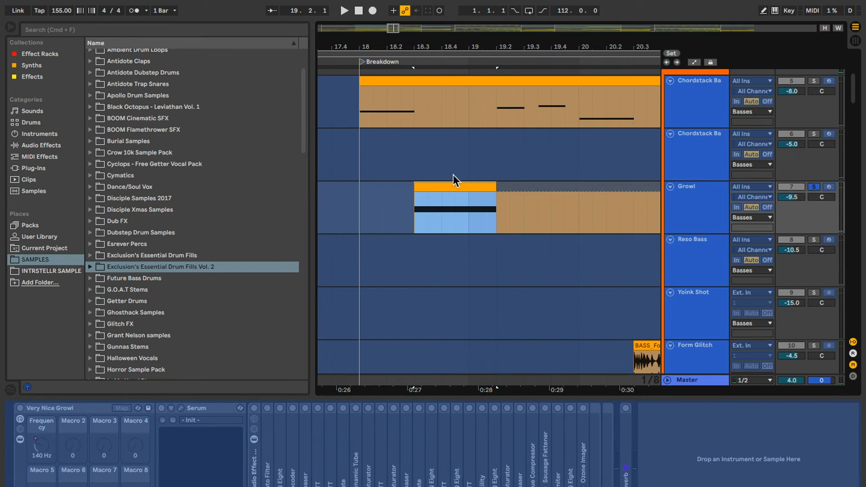
pyautogui.press('space')
pyautogui.hscroll(3, 526, 220)
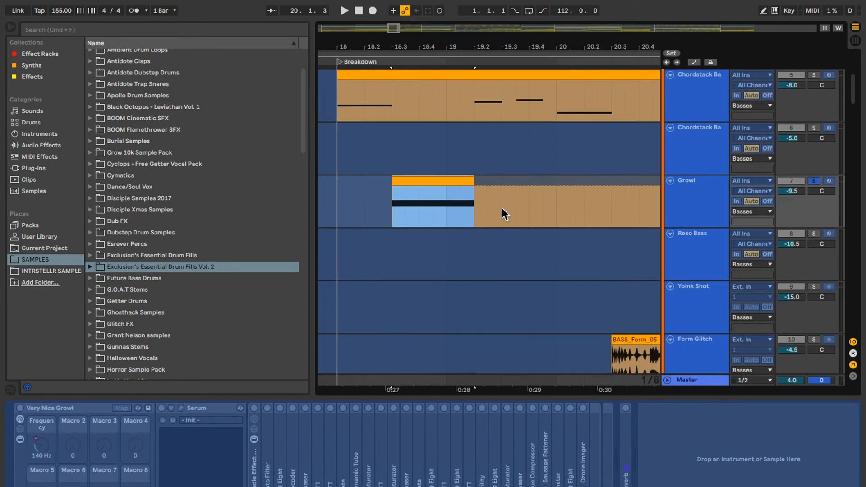
# Examine the Very Nice Growl Frequency automation across both clips on the Growl track
pyautogui.press('a')
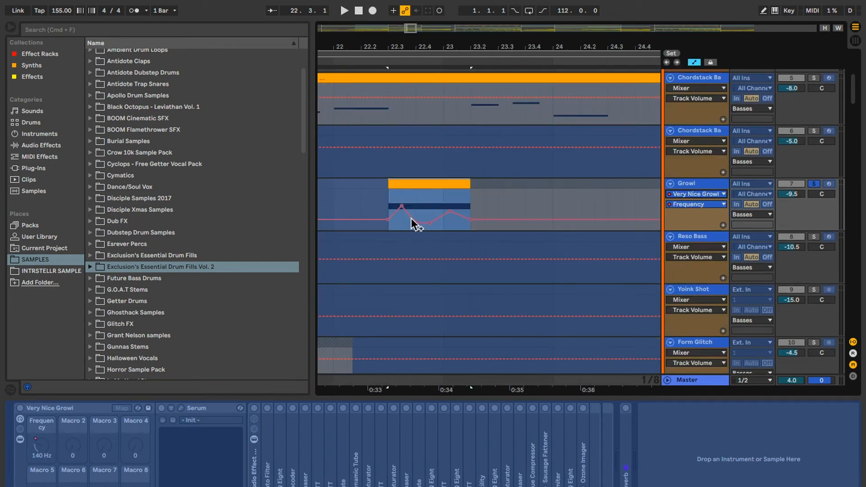
pyautogui.scroll(-3, 410, 217)
pyautogui.hscroll(-4, 443, 215)
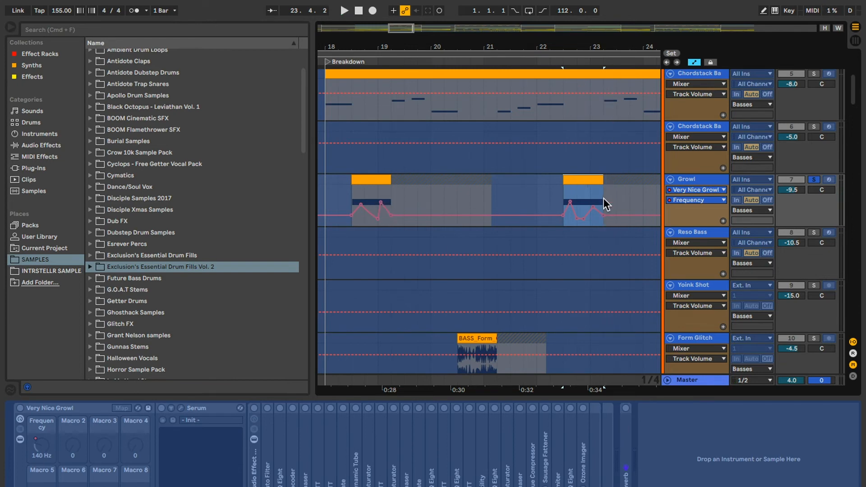
pyautogui.press('a')
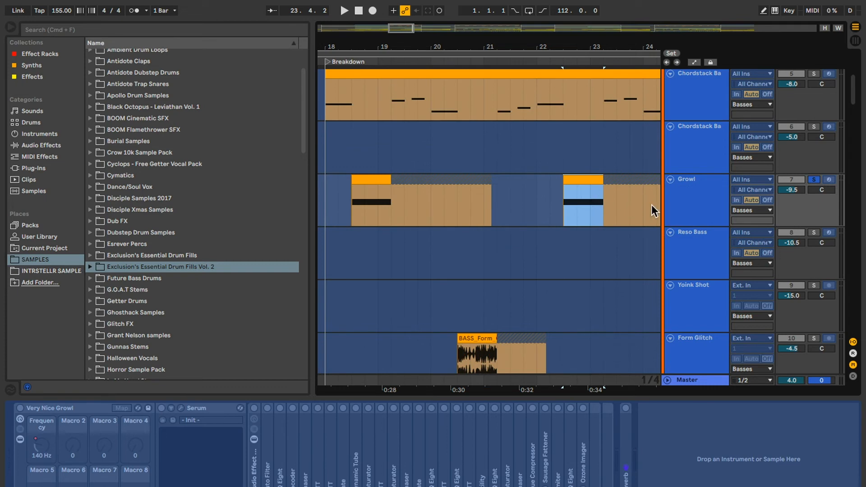
# Display the Serum Pitch Bend automation on the Growl track and examine its curve over the clips
pyautogui.click(710, 220)
pyautogui.press('a')
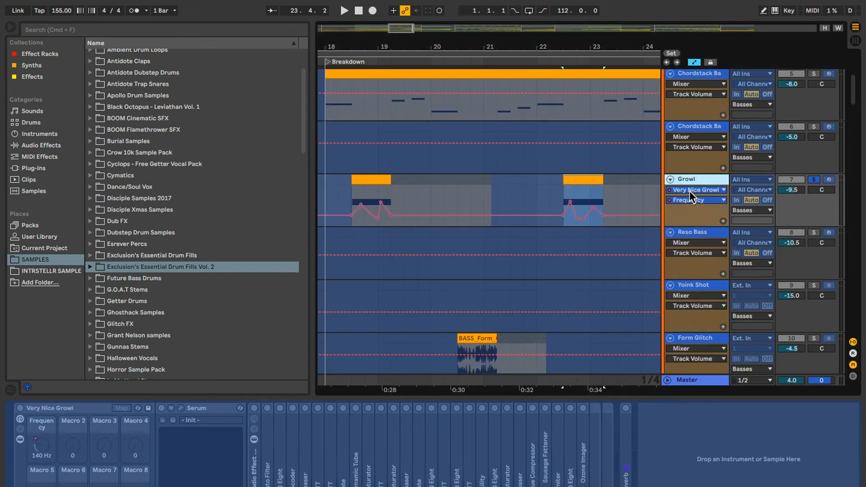
pyautogui.click(690, 191)
pyautogui.click(689, 199)
pyautogui.scroll(3, 376, 216)
pyautogui.hscroll(-2, 377, 217)
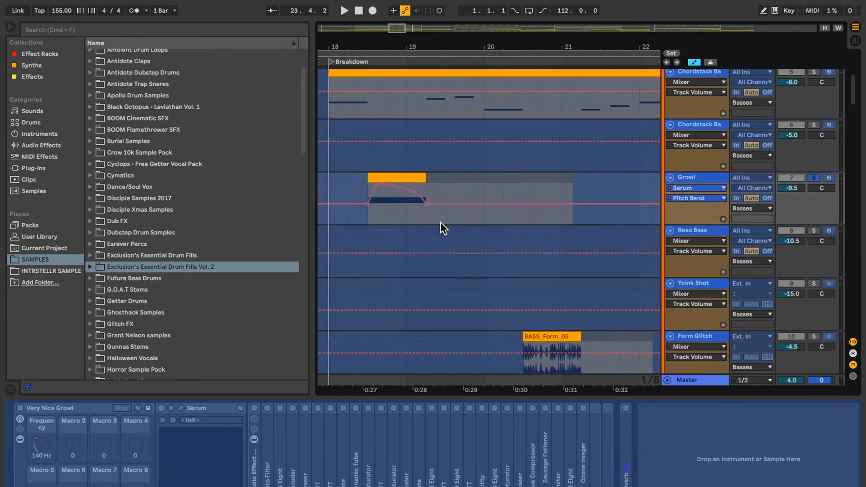
pyautogui.scroll(-2, 440, 221)
pyautogui.hscroll(3, 440, 221)
pyautogui.press('a')
# Select the first Growl clip, and set the playback start to bar 18 at the Breakdown marker
pyautogui.scroll(1, 439, 220)
pyautogui.hscroll(-3, 439, 221)
pyautogui.click(440, 171)
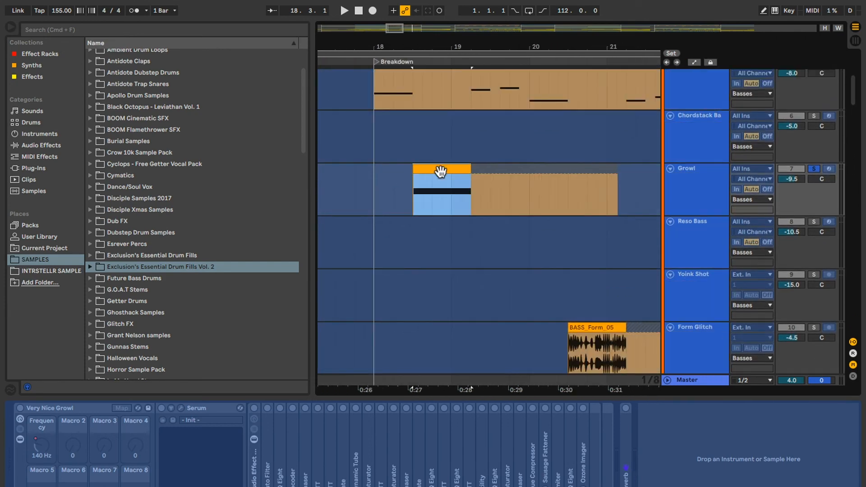
pyautogui.hscroll(-1, 440, 172)
pyautogui.scroll(-1, 440, 171)
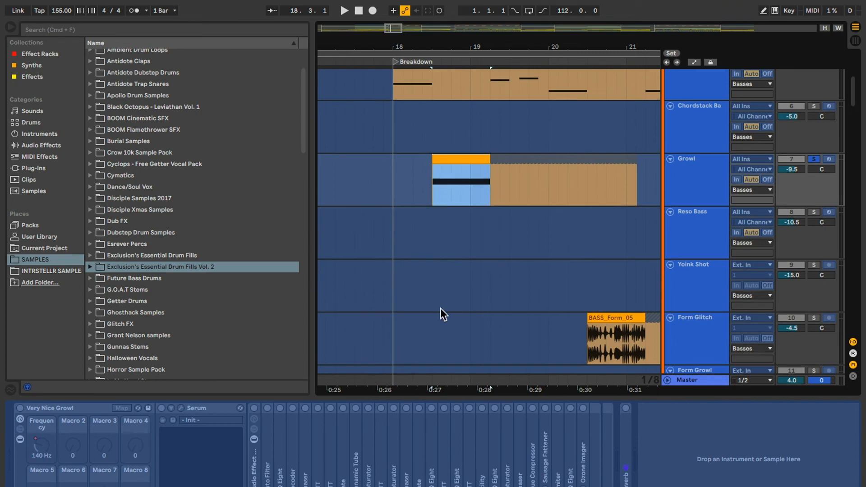
pyautogui.scroll(3, 440, 308)
pyautogui.click(393, 250)
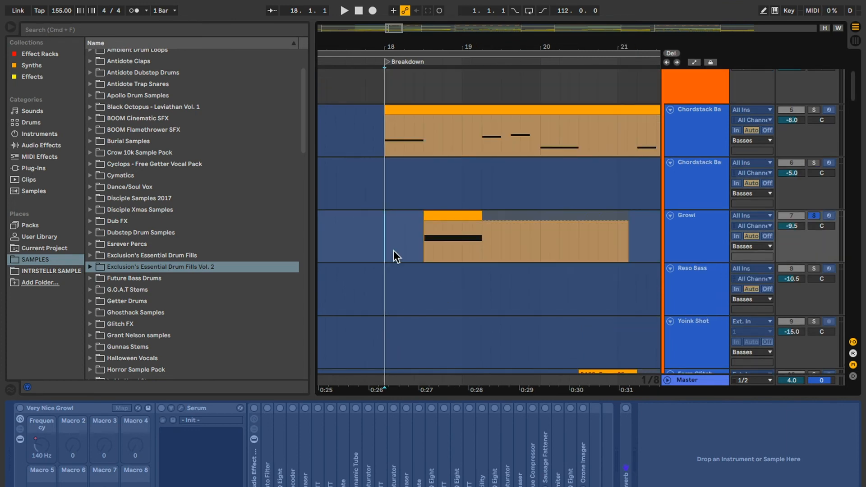